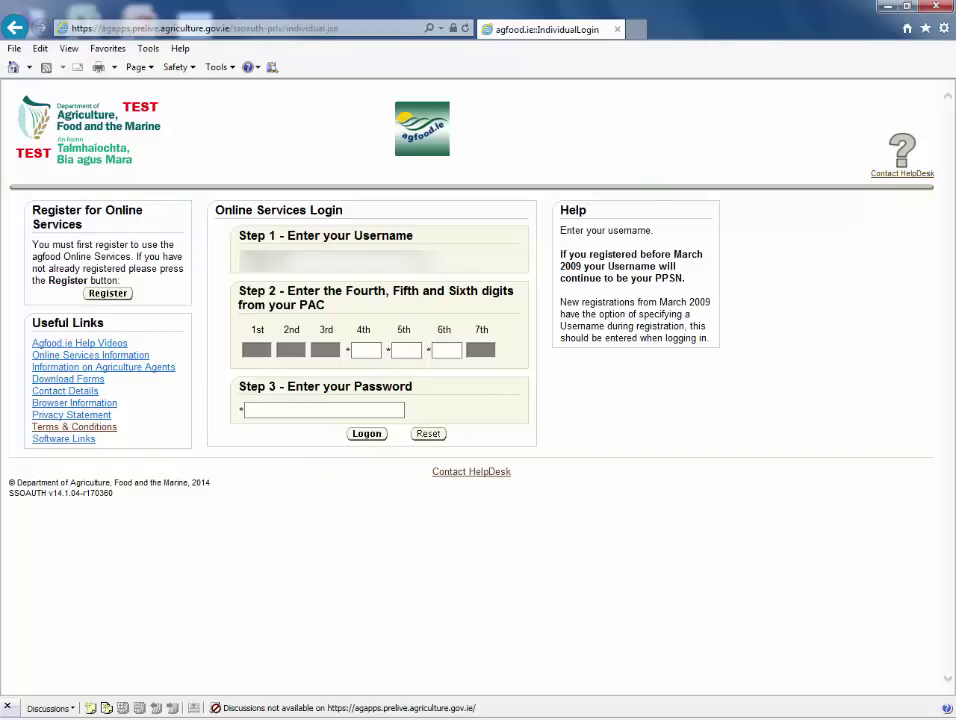
Log on with the requested 4th, 5th and 6th PAC digits and the account password
click(369, 348)
text(***)
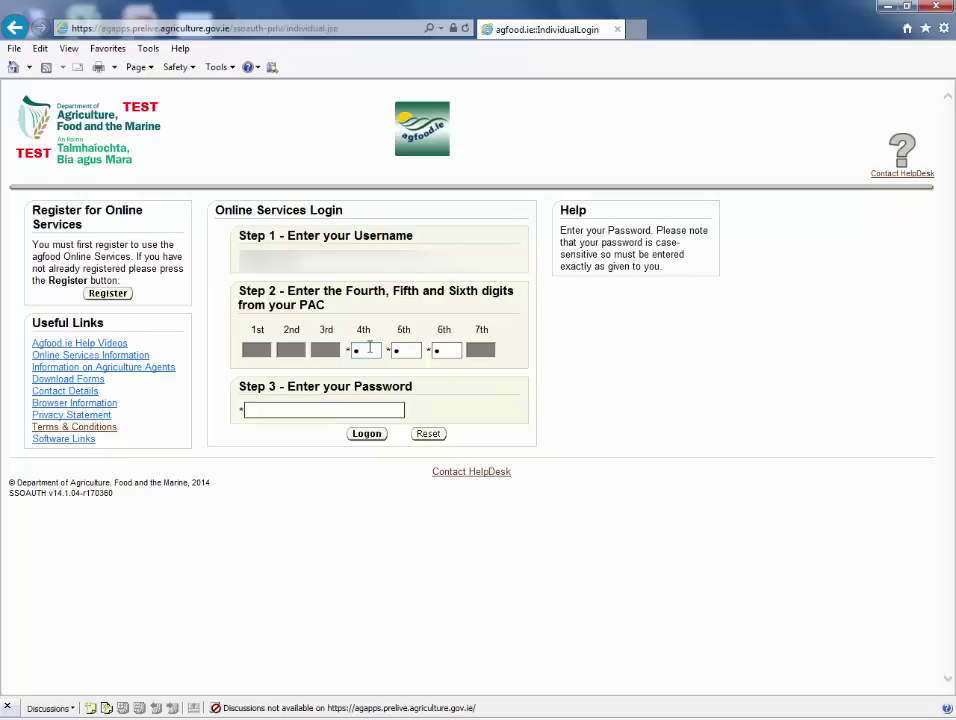
text(********)
click(367, 436)
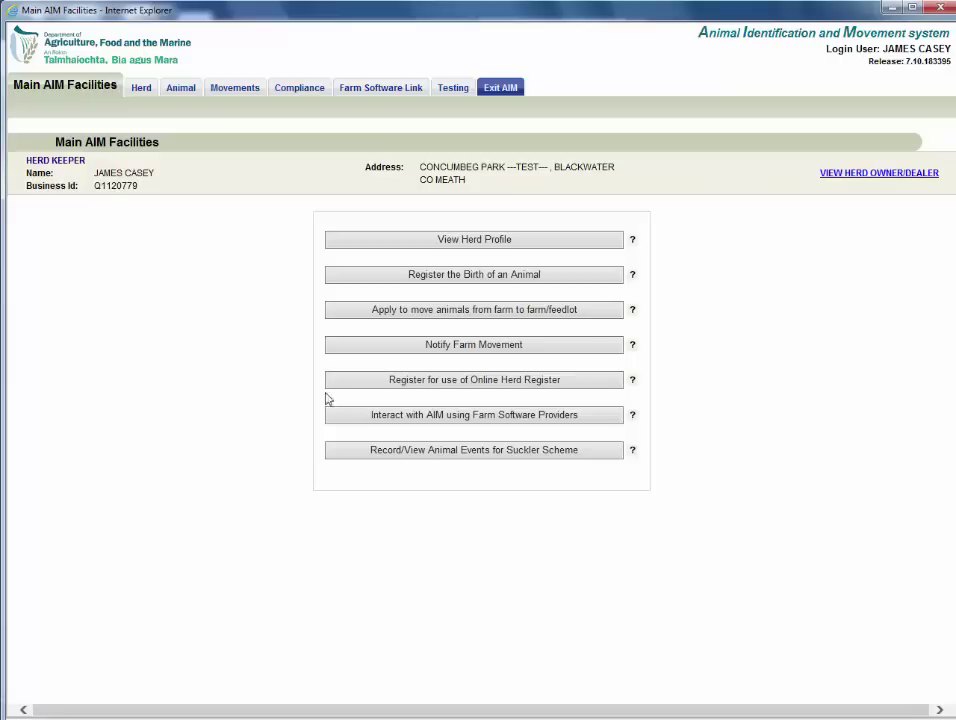
Open 'Register for use of Online Herd Register' and scroll down to its declaration
click(378, 382)
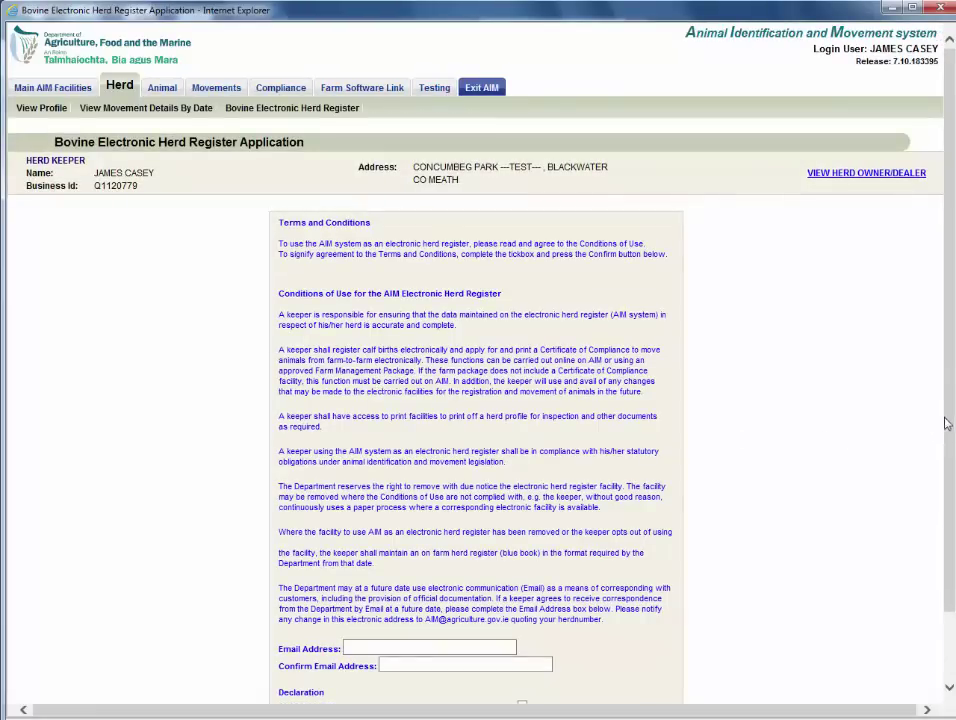
drag(951, 421, 947, 487)
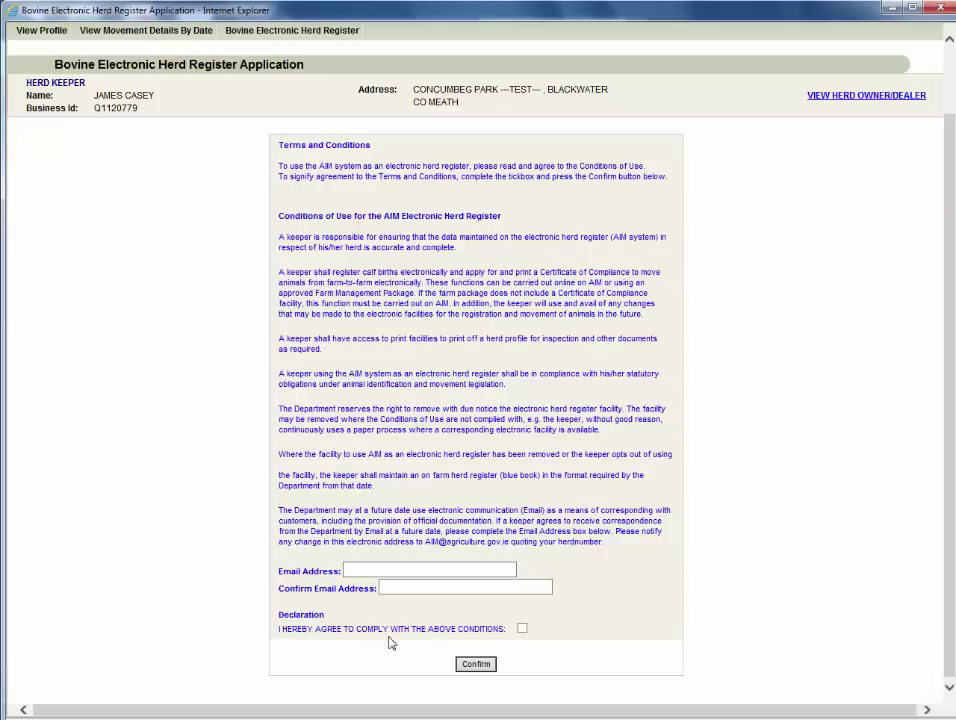
Accept the 'I hereby agree' declaration and confirm the herd register application
click(522, 630)
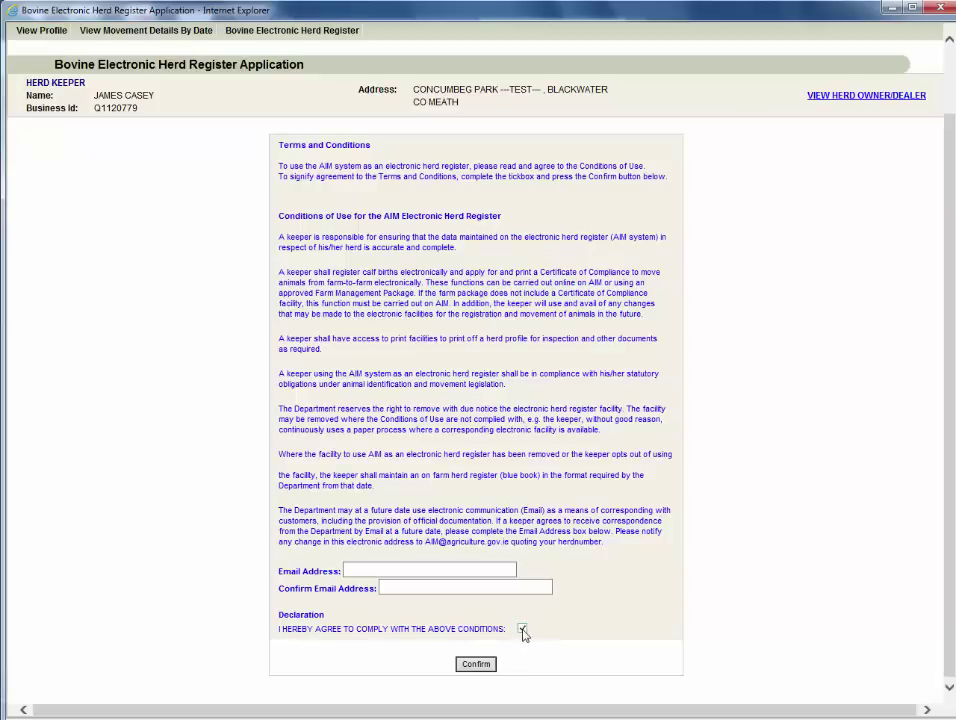
click(476, 664)
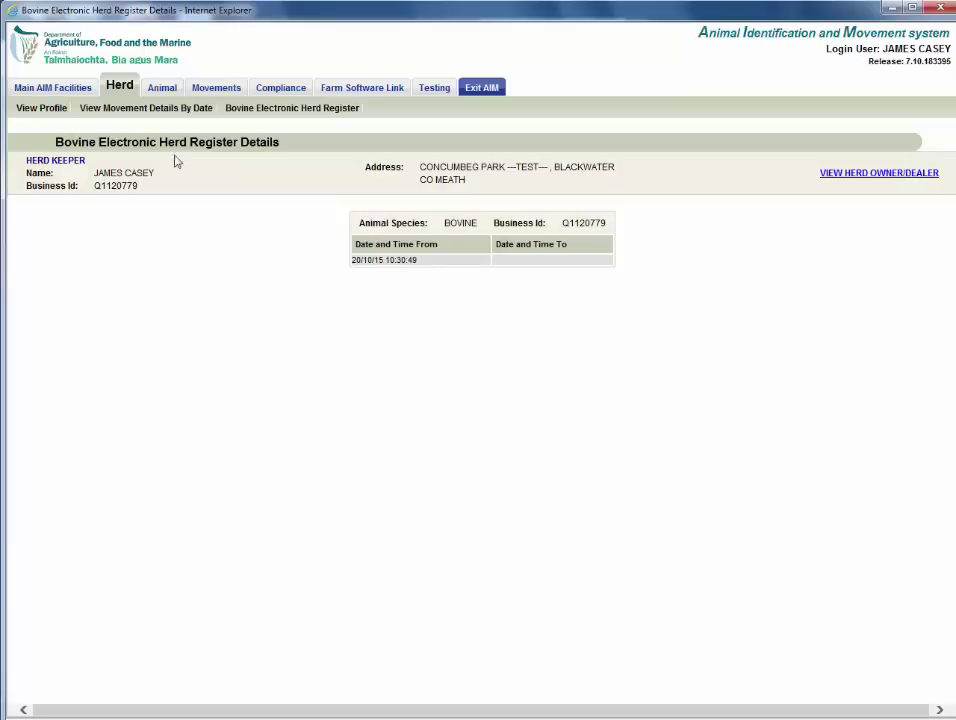
click(50, 86)
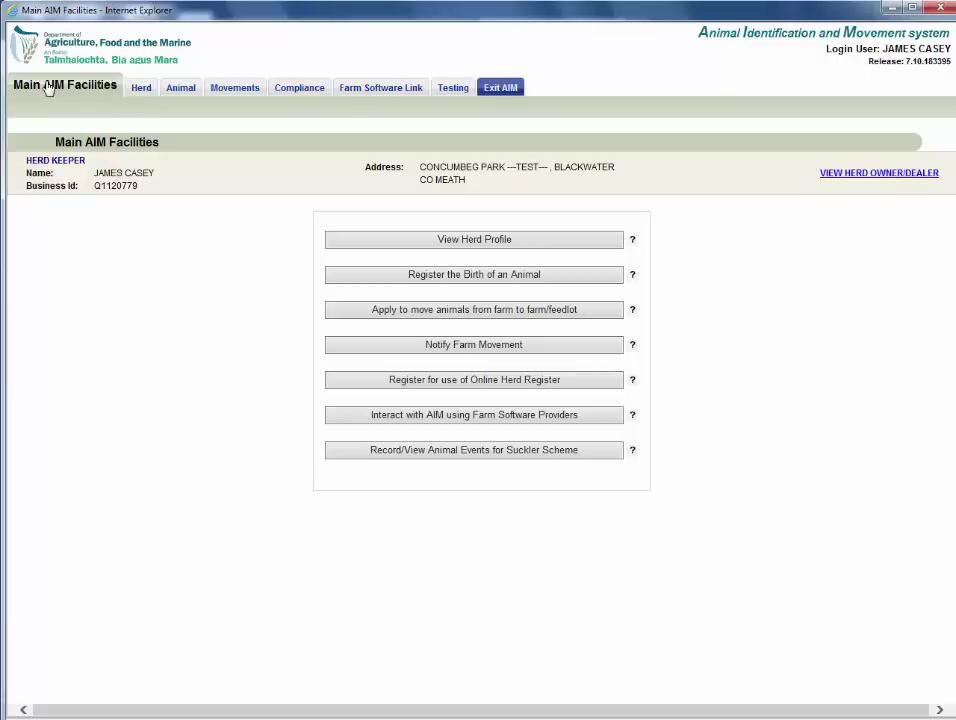
click(142, 89)
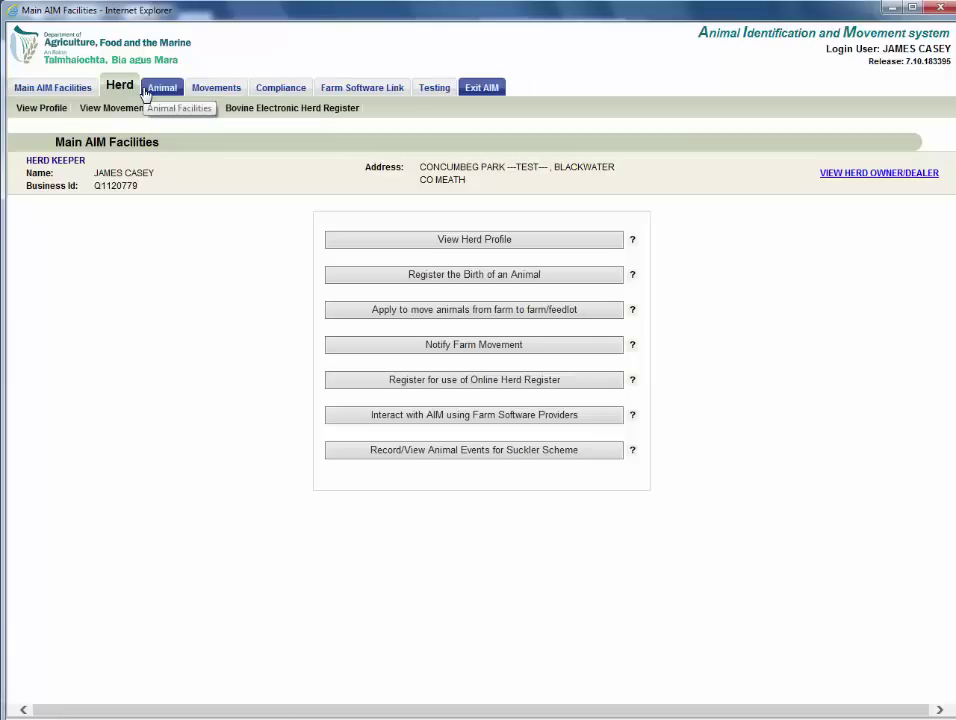
click(275, 115)
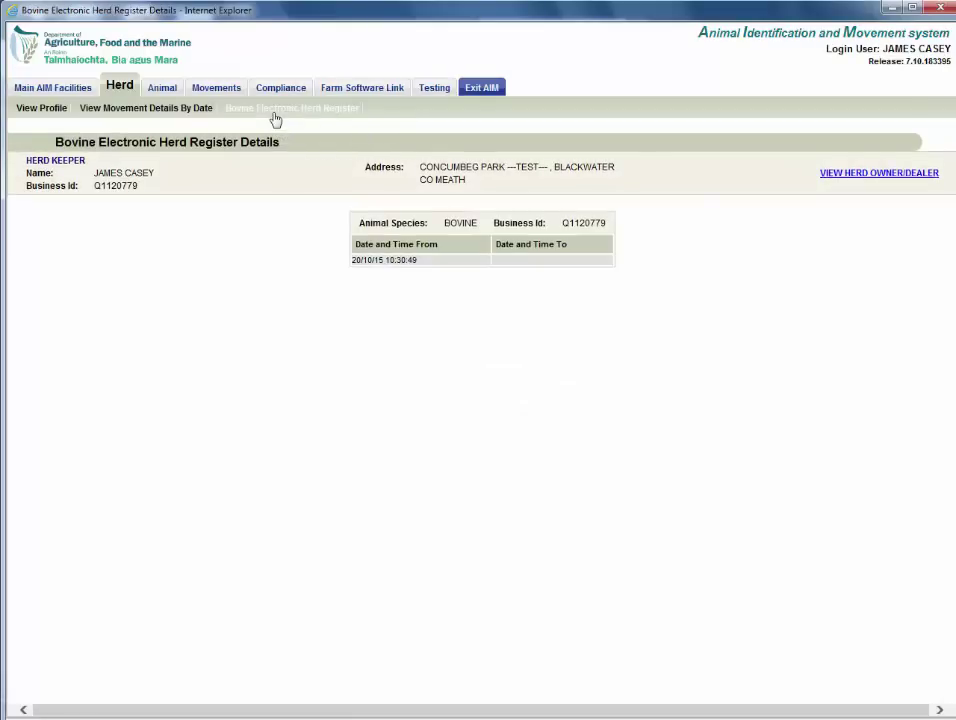